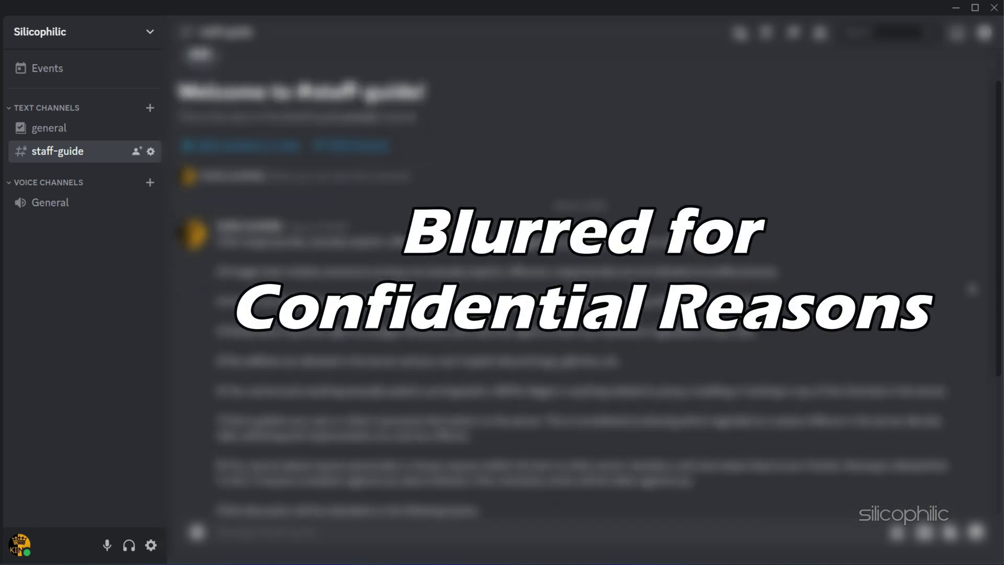
pyautogui.scroll(-5, 581, 314)
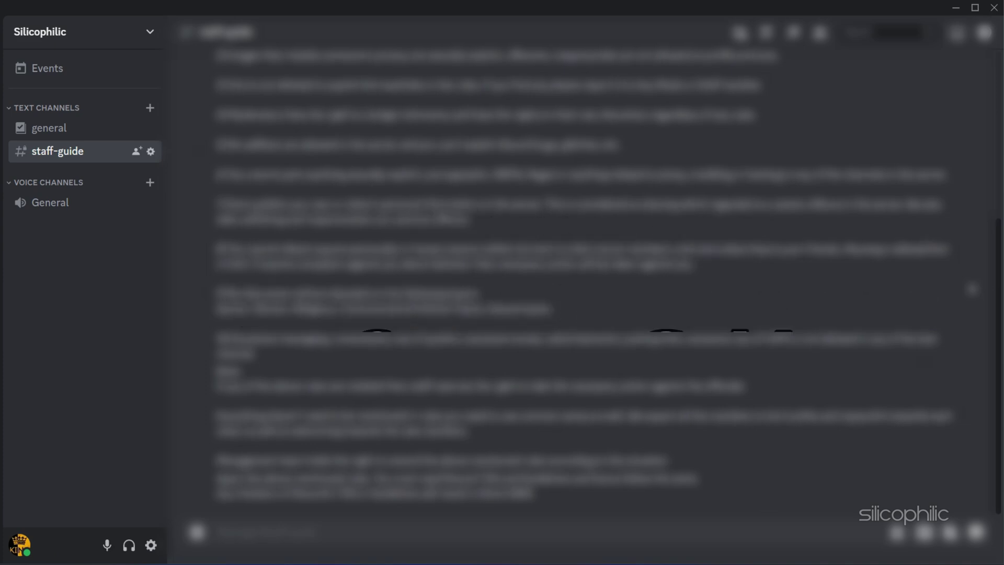